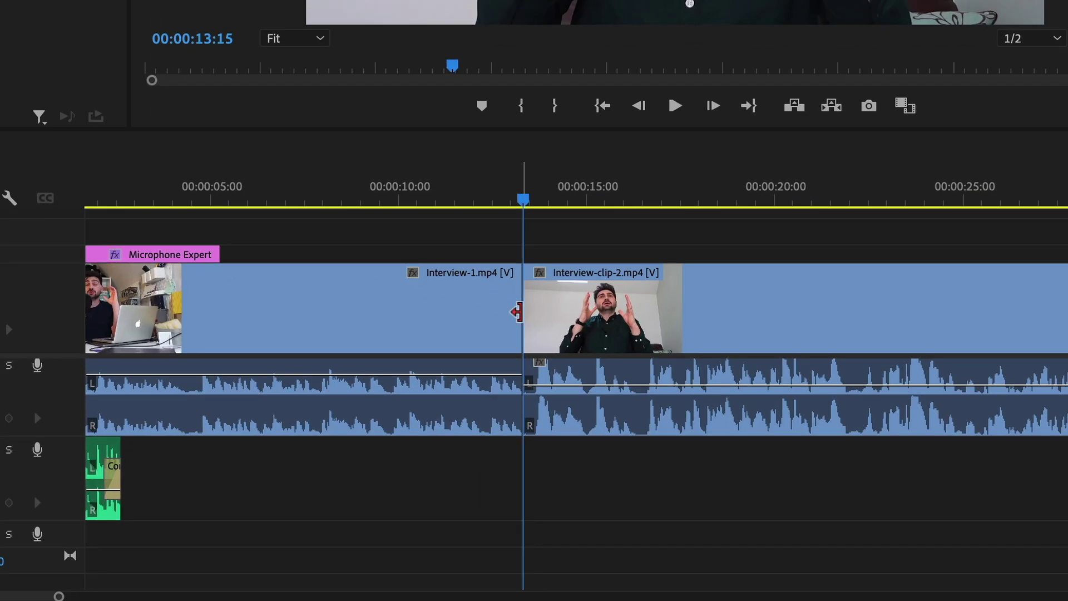
Step: Apply default transitions to the cut from its context menu and preview across it
{"action": "right_click", "coordinate": [702, 430]}
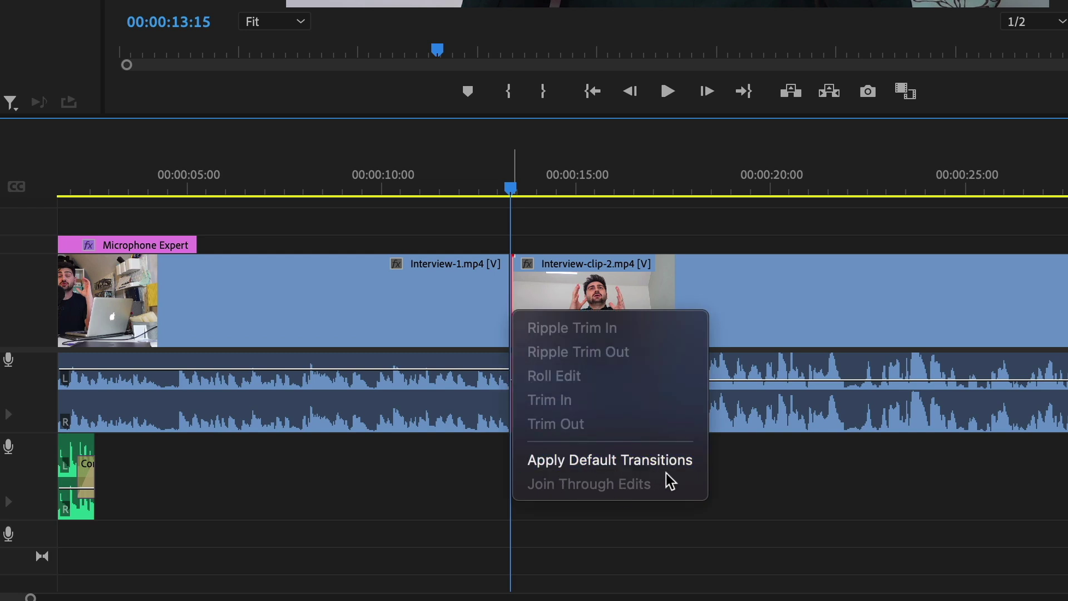
{"action": "left_click", "coordinate": [640, 459]}
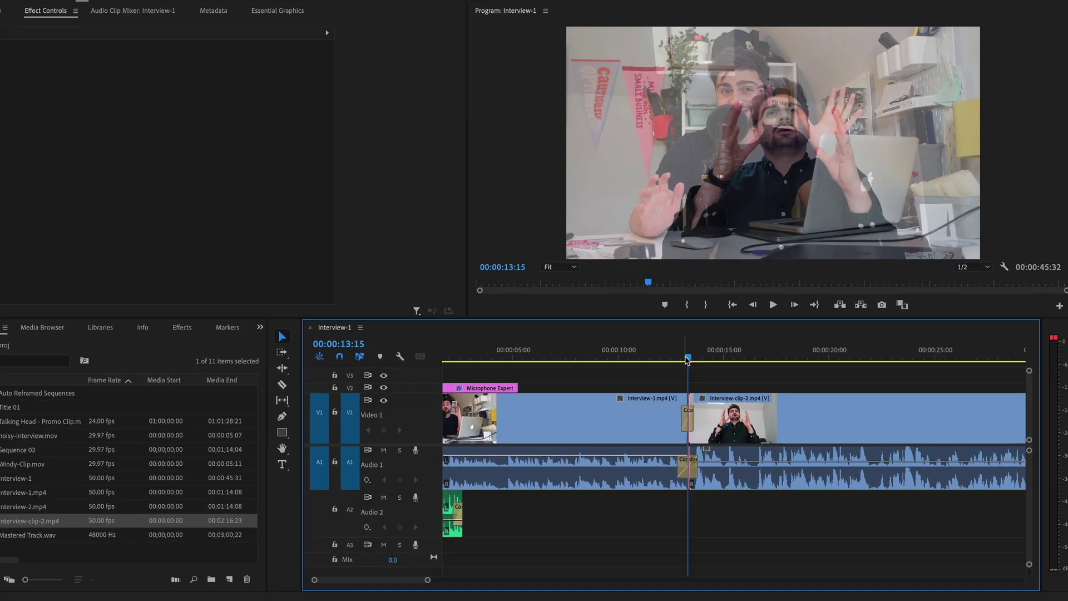
{"action": "left_click_drag", "start_coordinate": [687, 361], "coordinate": [690, 374]}
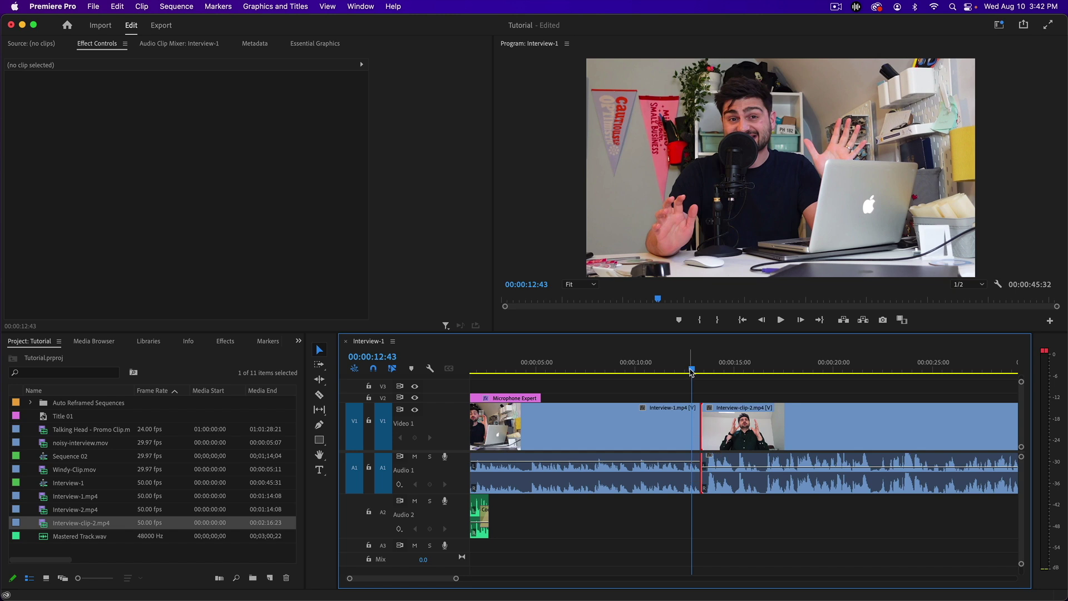
{"action": "left_click_drag", "start_coordinate": [690, 373], "coordinate": [700, 373]}
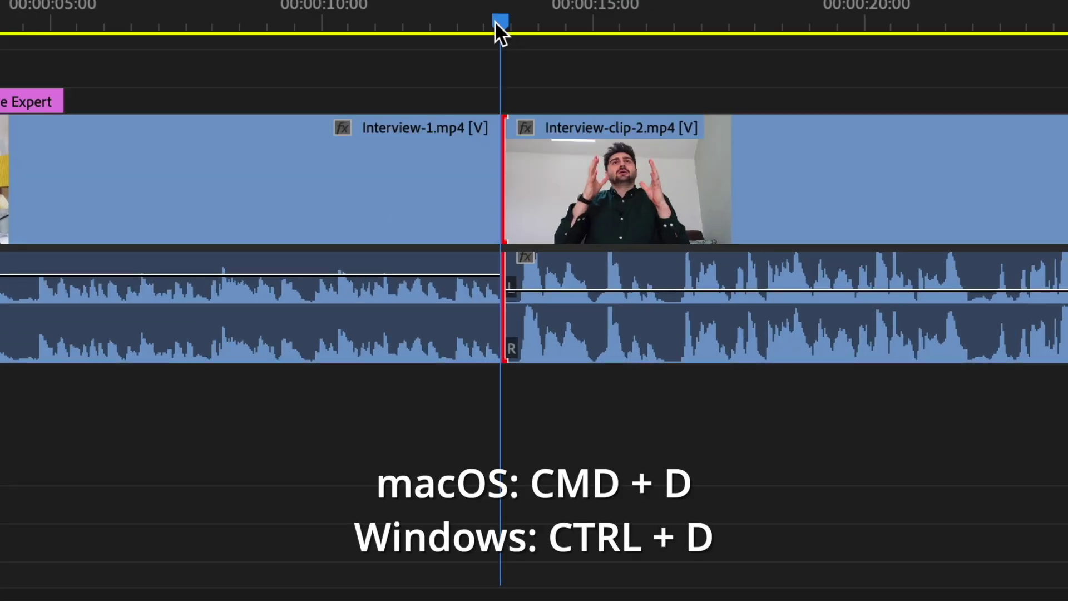
Step: Trial-add and undo separate video and audio transitions, then add both with Shift+D
{"action": "key", "text": "ctrl+d"}
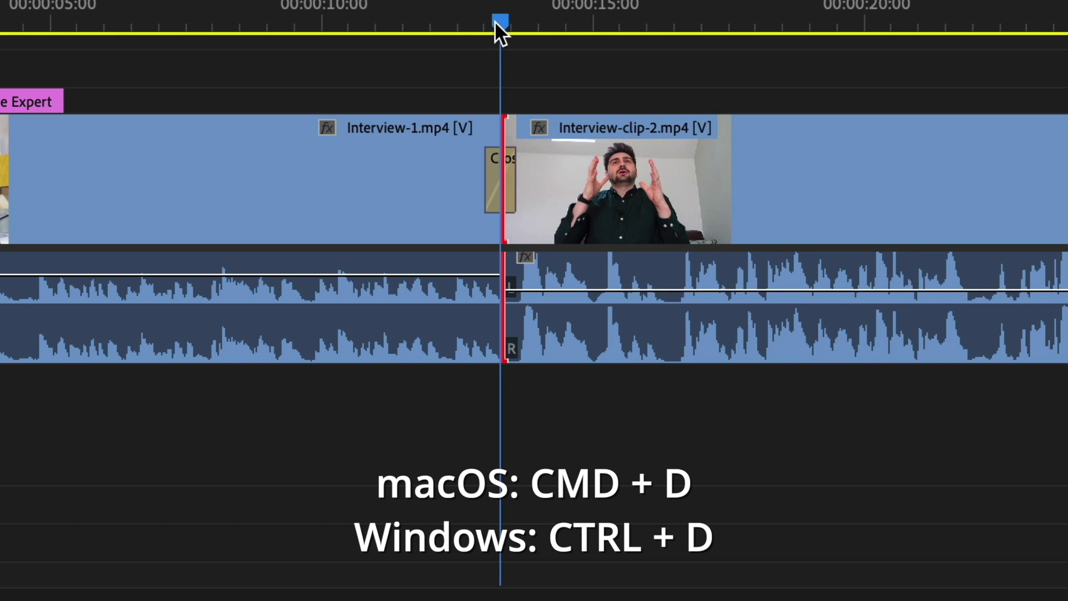
{"action": "mouse_move", "coordinate": [498, 25]}
{"action": "left_mouse_down"}
{"action": "mouse_move", "coordinate": [517, 33]}
{"action": "mouse_move", "coordinate": [505, 24]}
{"action": "left_mouse_up"}
{"action": "key", "text": "ctrl+z"}
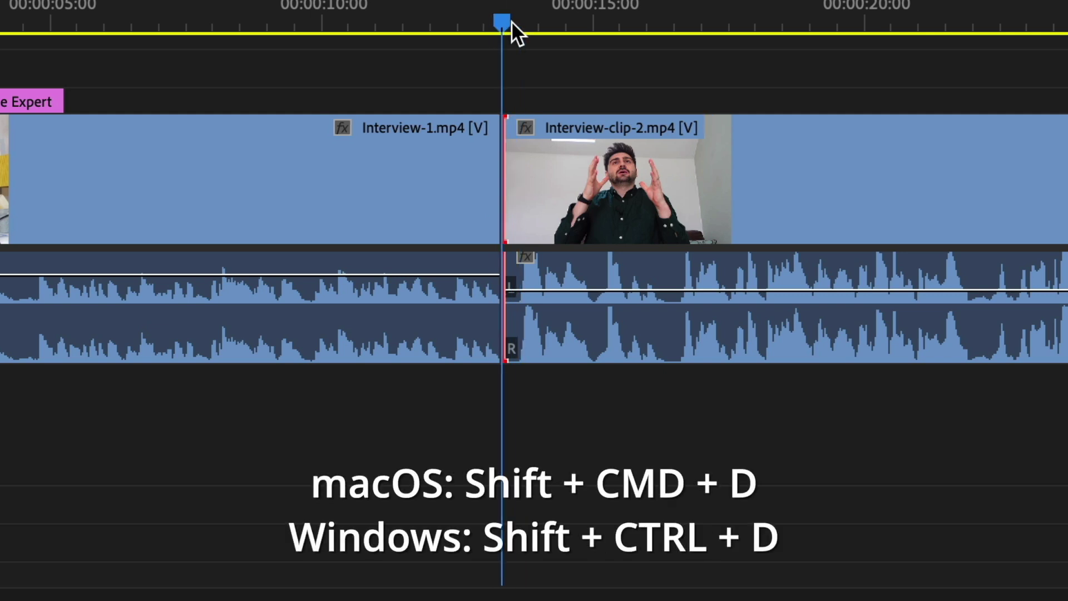
{"action": "key", "text": "ctrl+shift+d"}
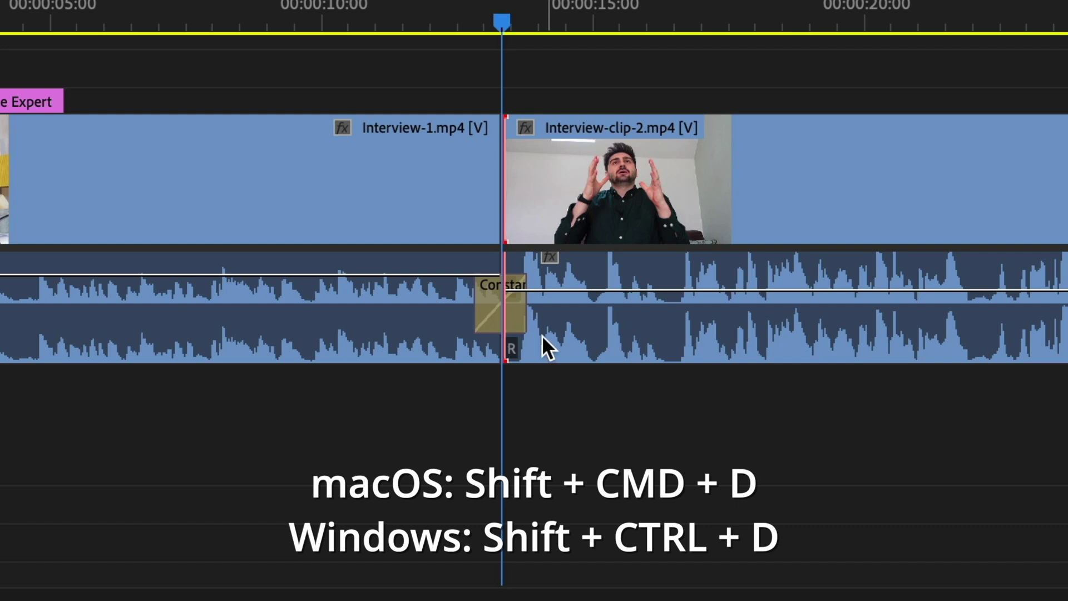
{"action": "key", "text": "ctrl+z"}
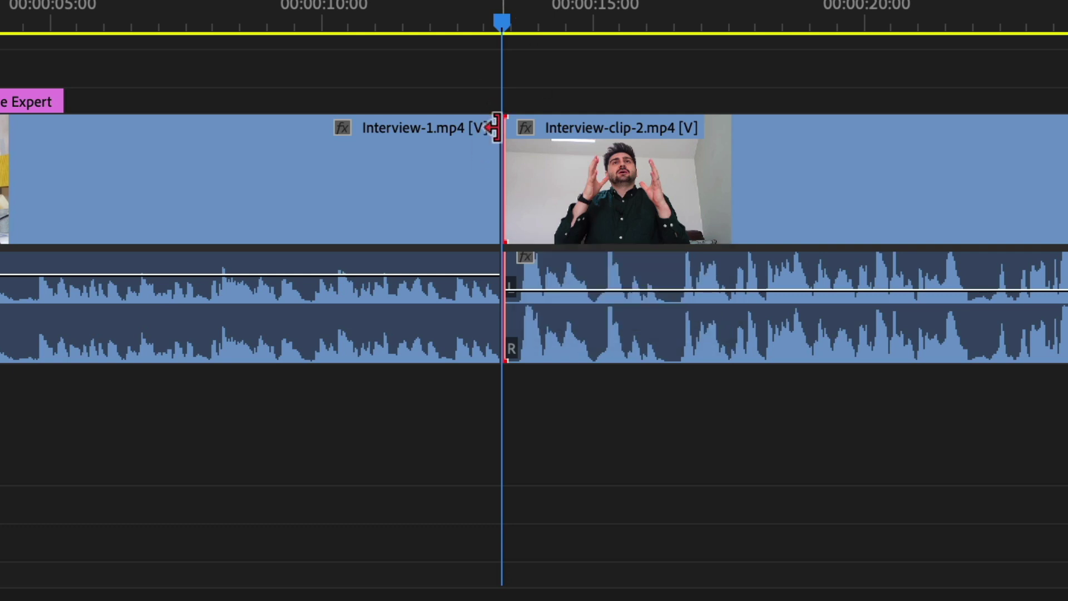
{"action": "key", "text": "shift+d"}
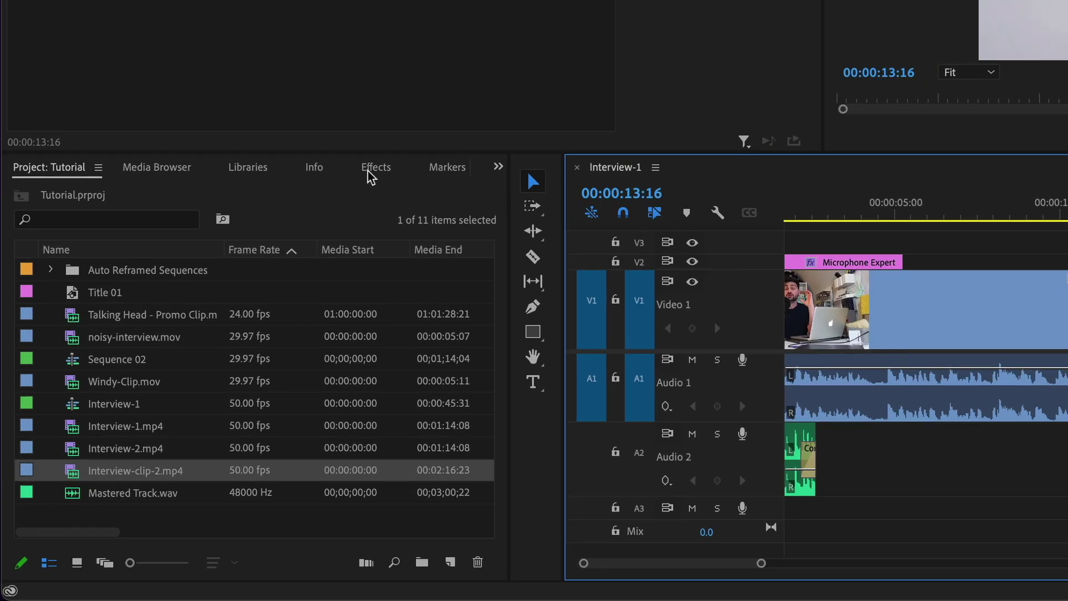
{"action": "left_click", "coordinate": [221, 345]}
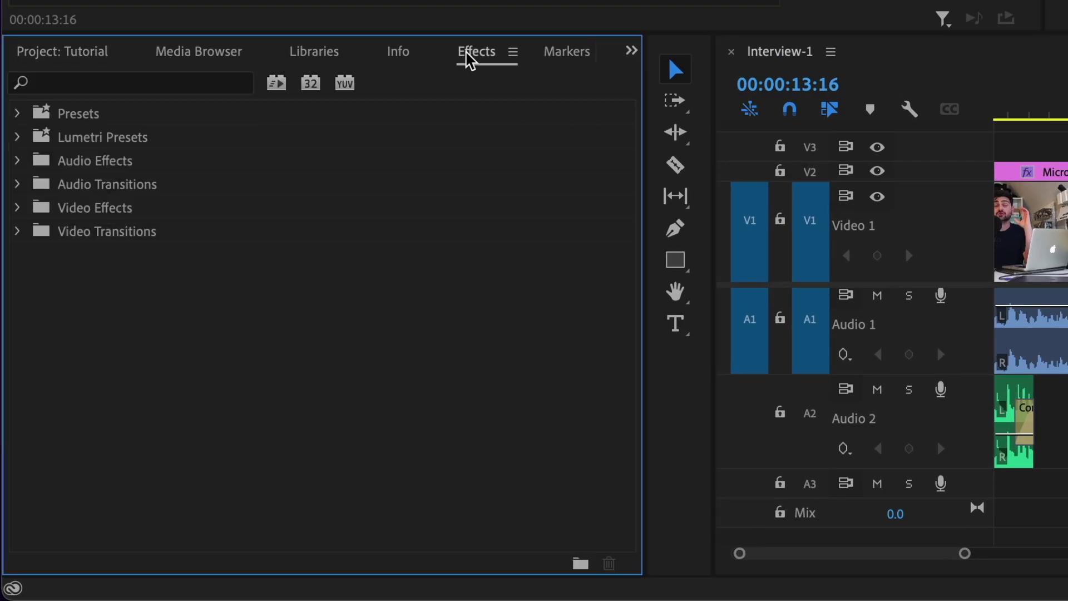
Step: Expand Video Transitions > Dissolve and drop Cross Dissolve onto the cut between clips
{"action": "double_click", "coordinate": [115, 234]}
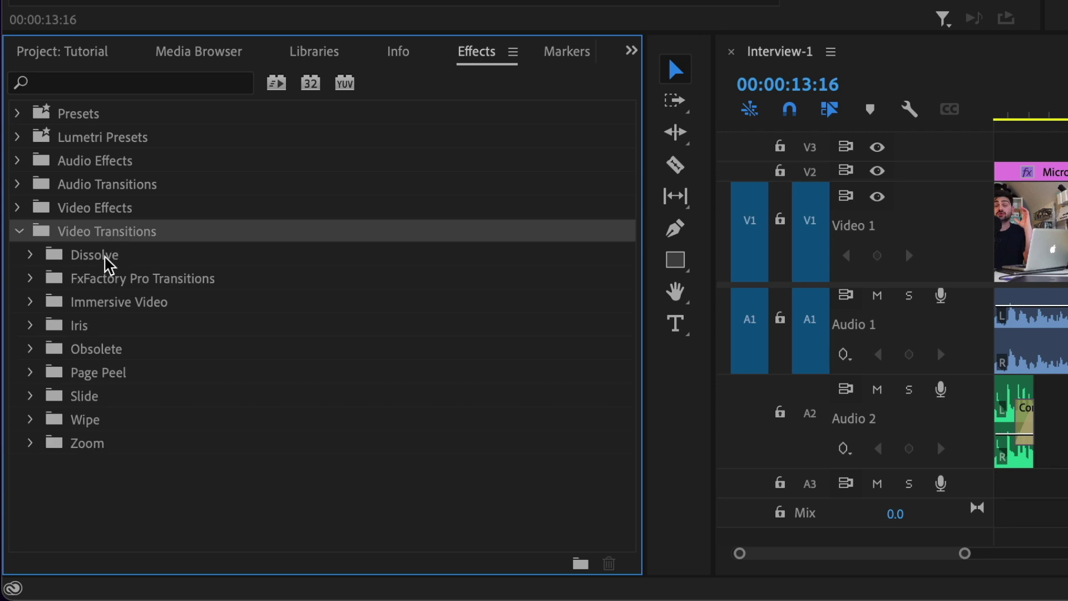
{"action": "double_click", "coordinate": [98, 257]}
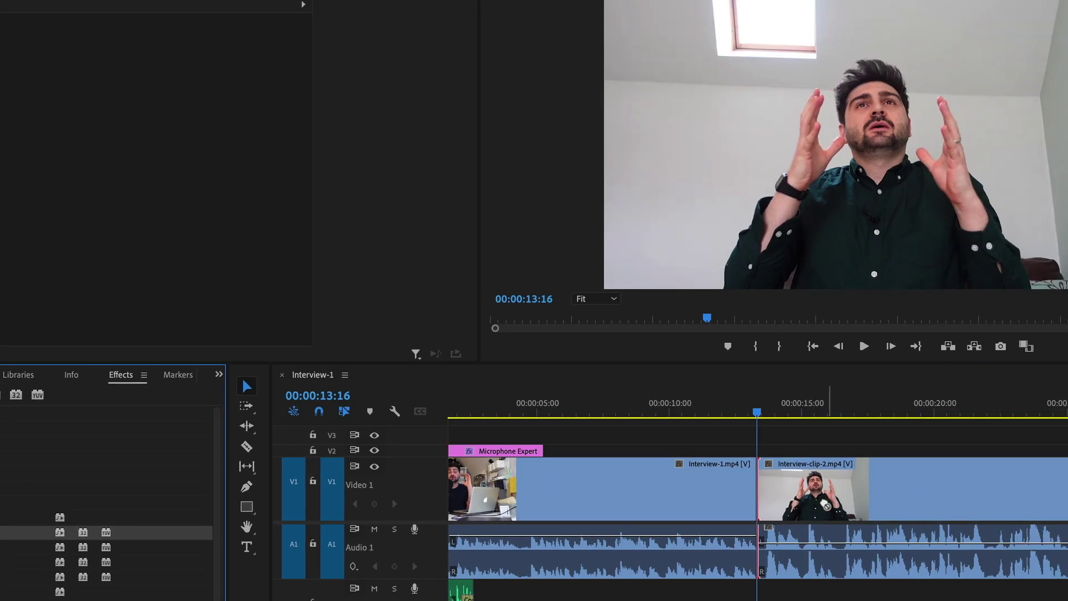
{"action": "left_click_drag", "start_coordinate": [119, 311], "coordinate": [756, 496]}
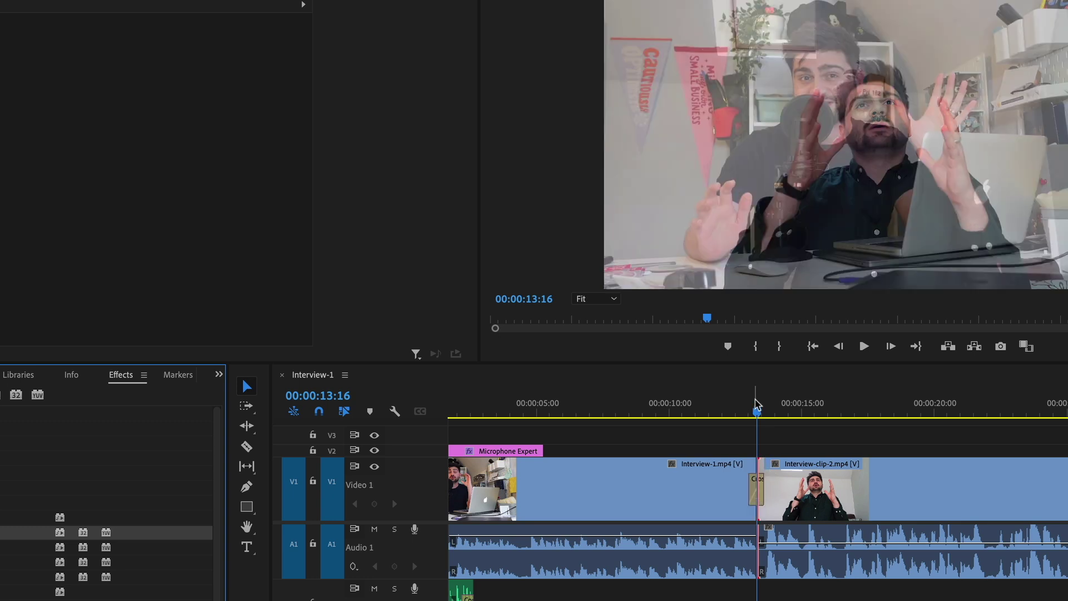
{"action": "mouse_move", "coordinate": [757, 404]}
{"action": "left_mouse_down"}
{"action": "mouse_move", "coordinate": [747, 407]}
{"action": "mouse_move", "coordinate": [768, 408]}
{"action": "mouse_move", "coordinate": [750, 410]}
{"action": "left_mouse_up"}
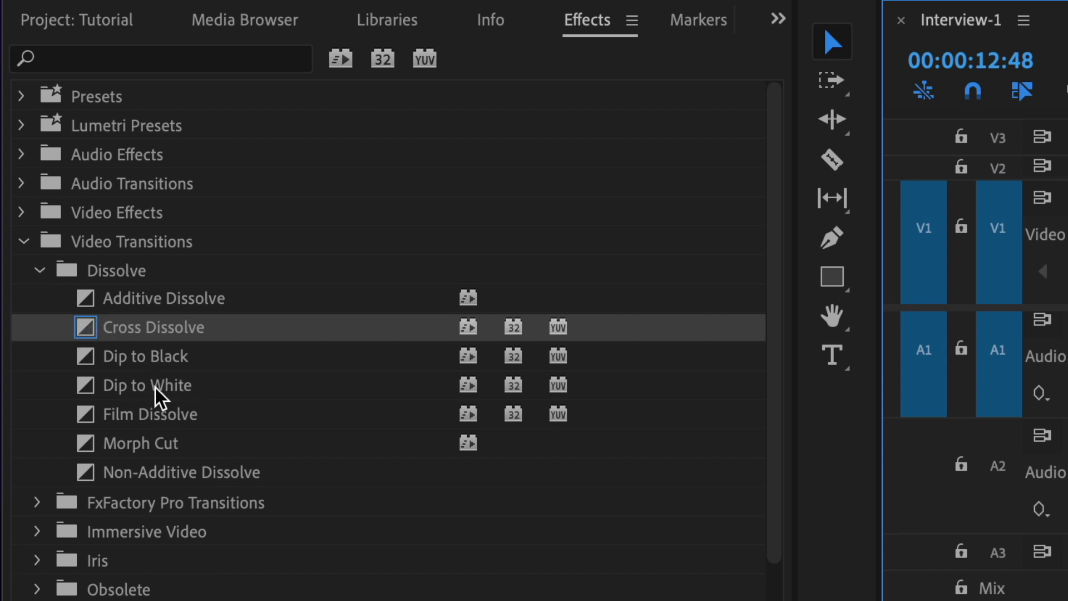
Step: Set Dip to White in the Dissolve folder as the default transition
{"action": "left_click", "coordinate": [159, 397]}
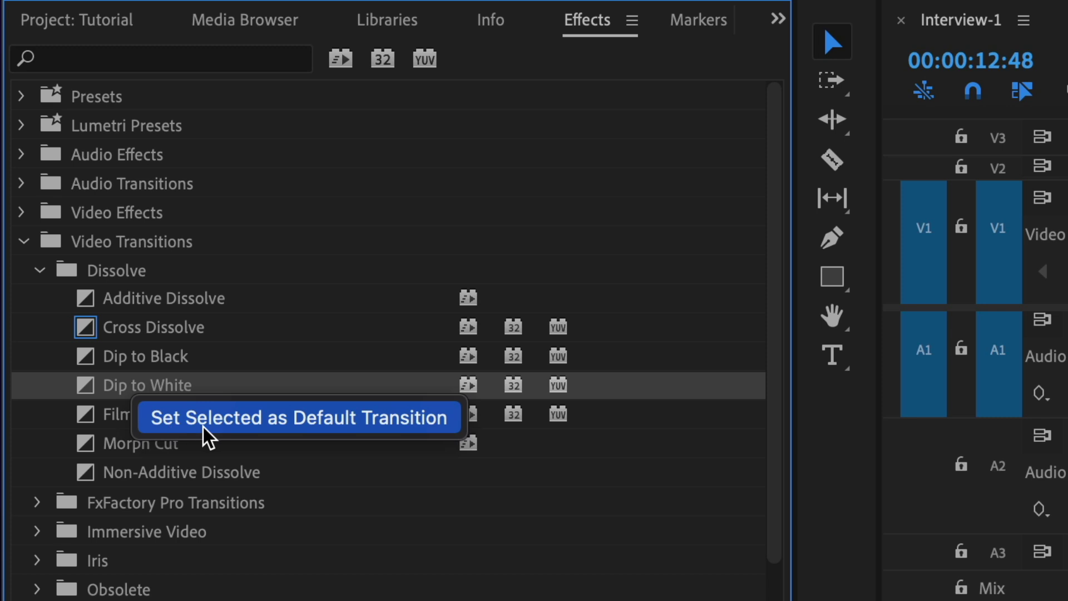
{"action": "left_click", "coordinate": [397, 418]}
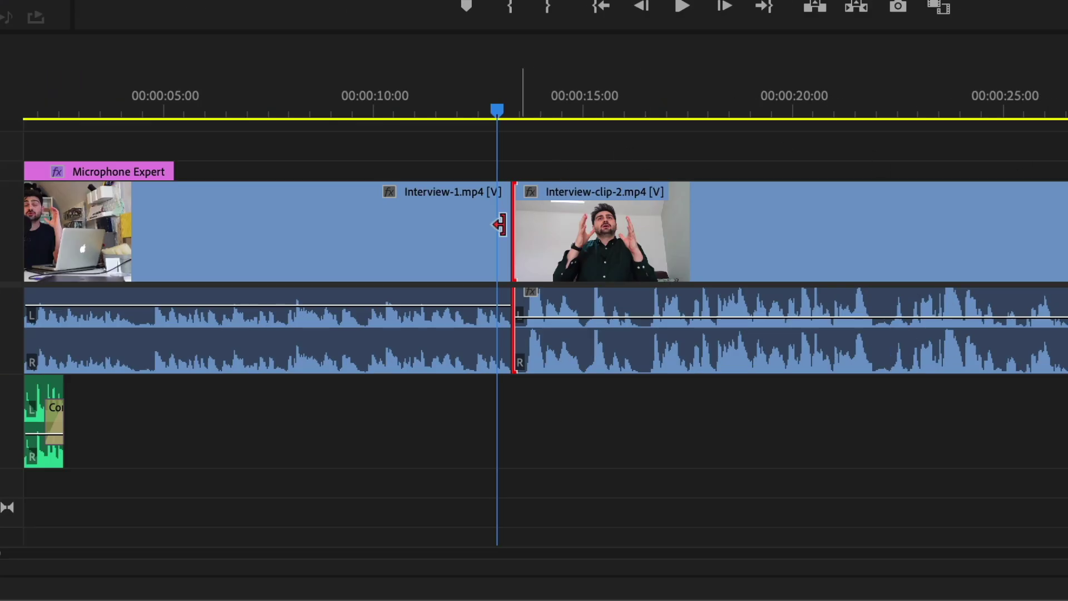
Step: Apply Dip to White and an audio crossfade at the Interview-1/Interview-clip-2 cut, then preview it
{"action": "right_click", "coordinate": [513, 227]}
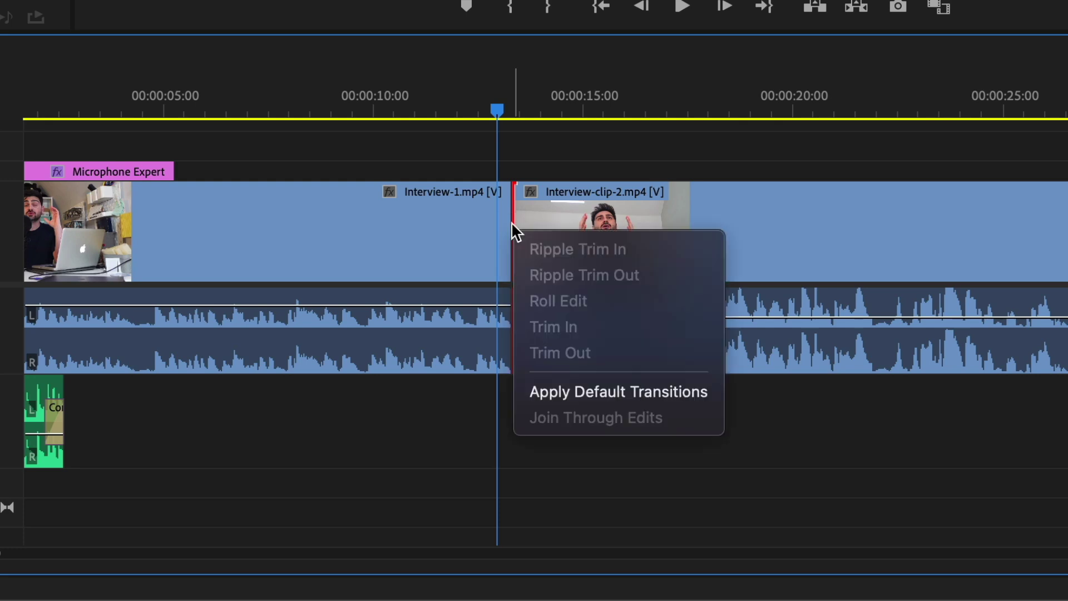
{"action": "left_click", "coordinate": [629, 393]}
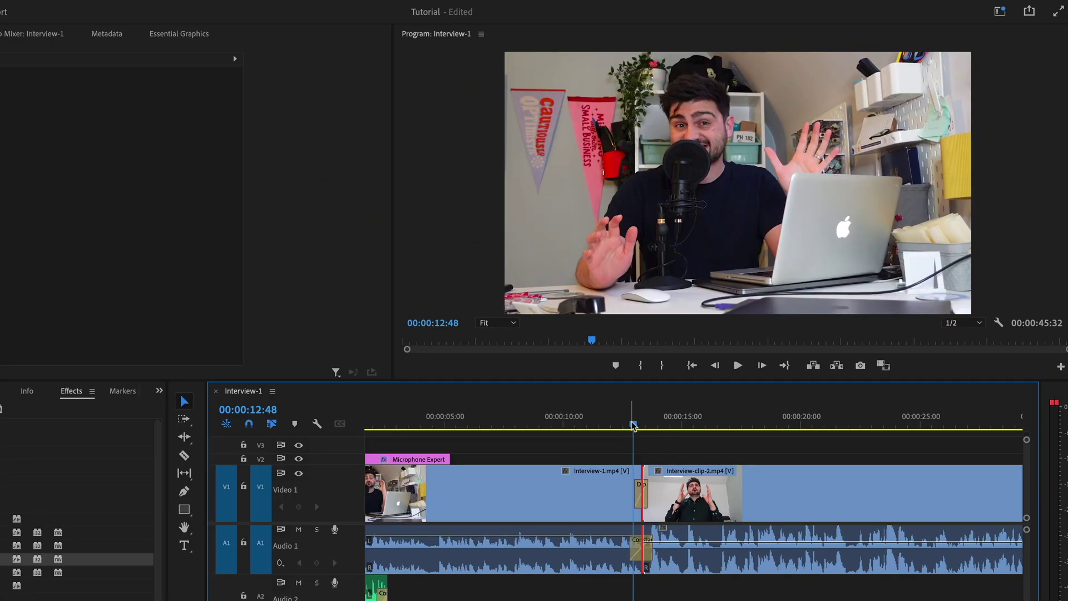
{"action": "mouse_move", "coordinate": [634, 425]}
{"action": "left_mouse_down"}
{"action": "mouse_move", "coordinate": [649, 425]}
{"action": "mouse_move", "coordinate": [637, 424]}
{"action": "left_mouse_up"}
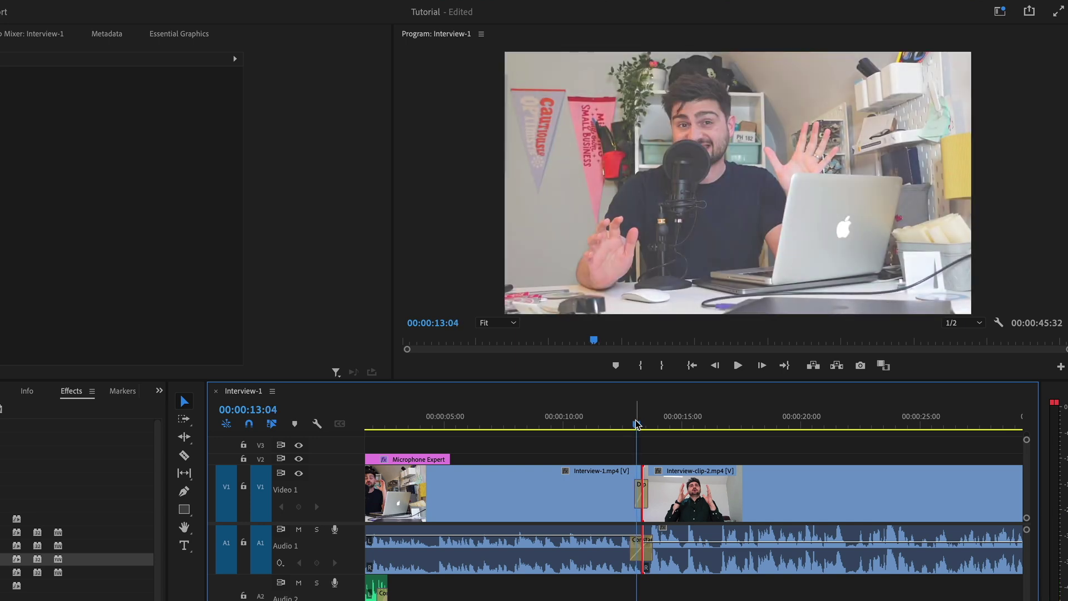